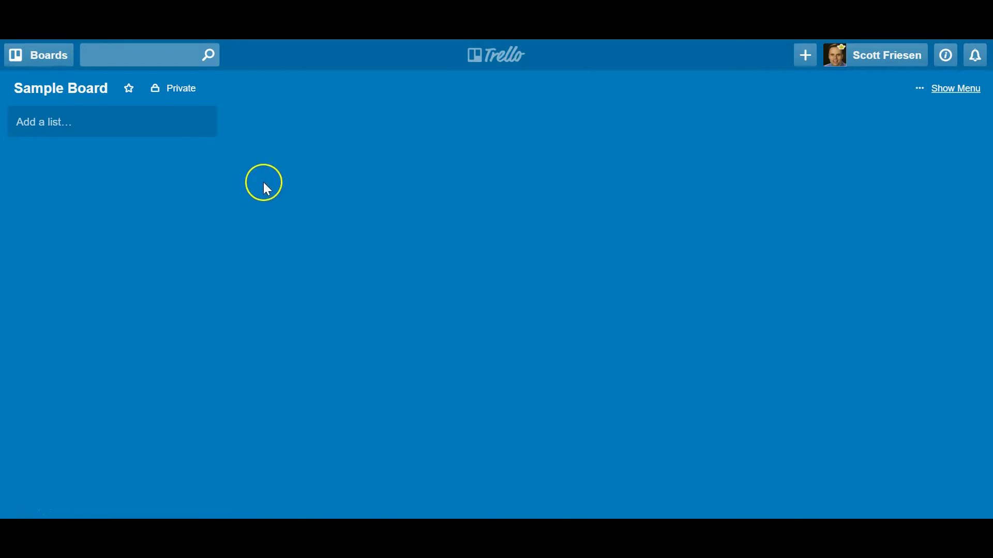
Create the lists Ideas, Agenda, To Do and Done, in that order, on Sample Board
click(45, 129)
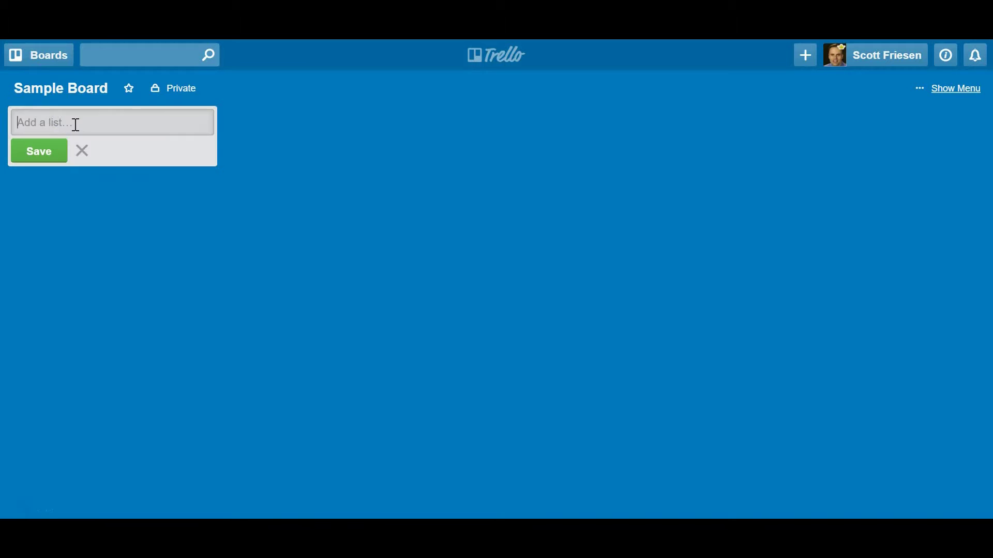
text(Ideas)
key(Return)
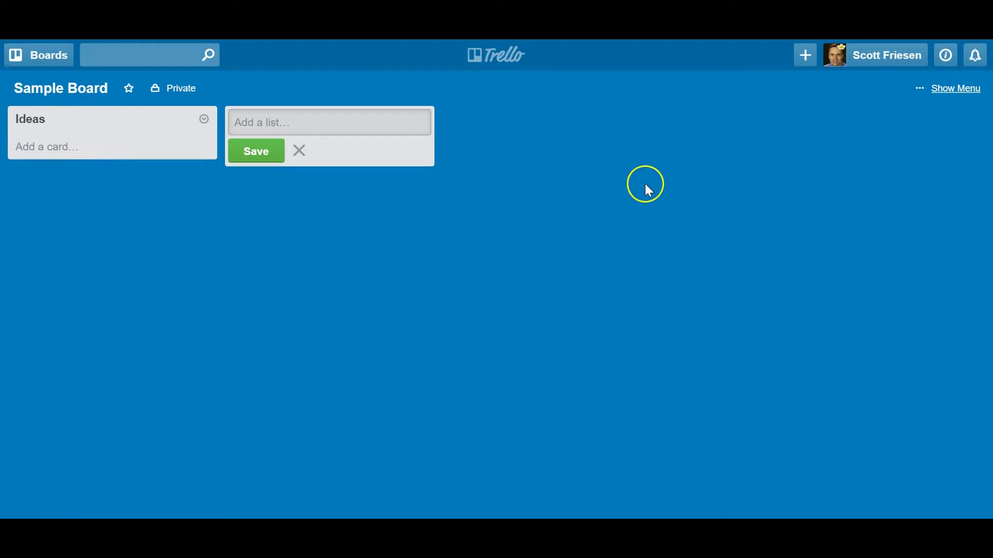
click(284, 119)
text(Agenda)
key(Return)
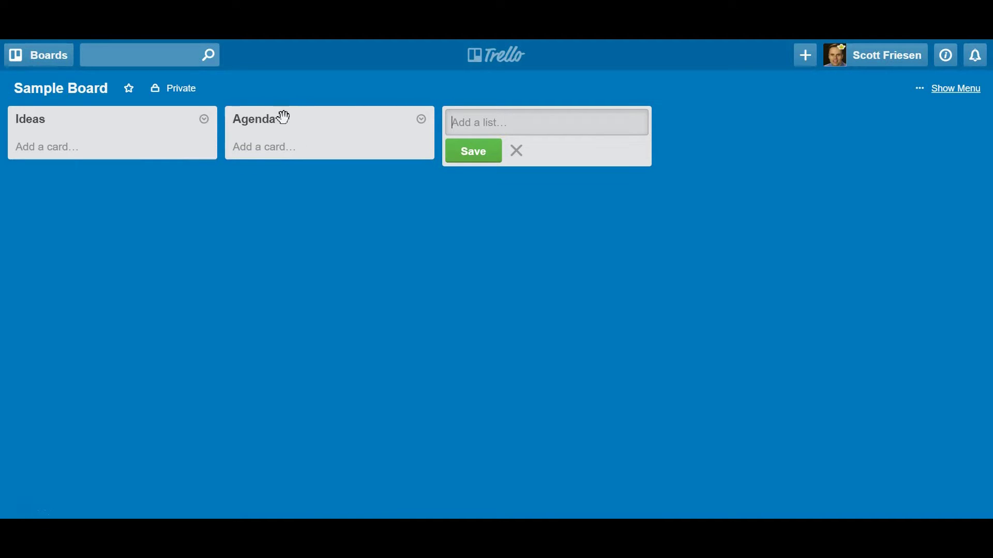
text(To Do)
key(Return)
text(Done)
key(Return)
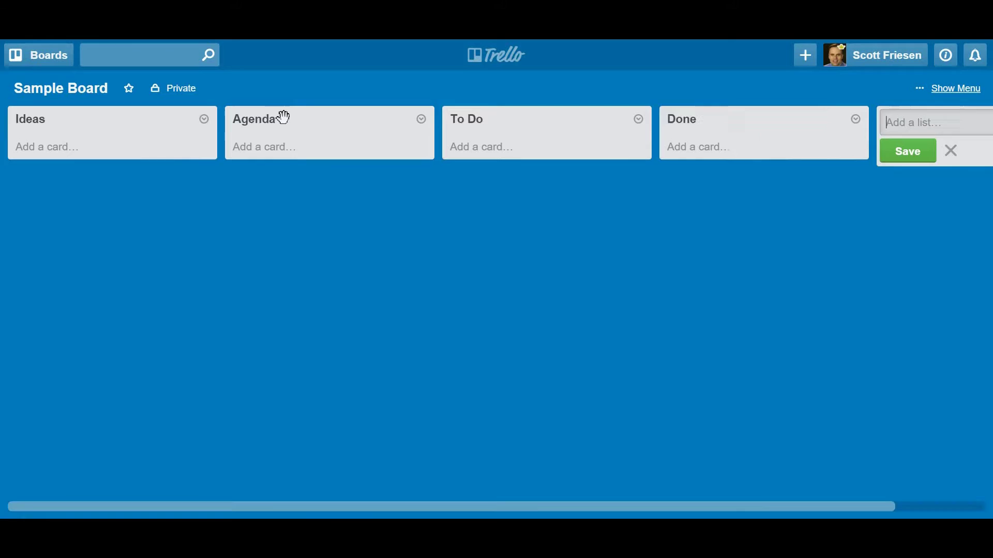
click(651, 279)
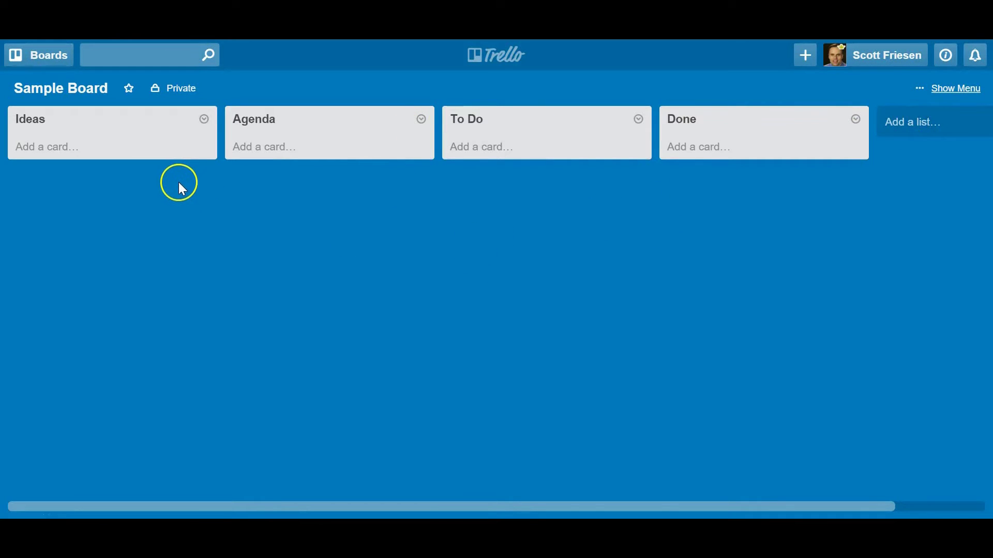
Add cards Review sales pipeline, Change support schedule and Revise our website feedback tool to Ideas
click(48, 150)
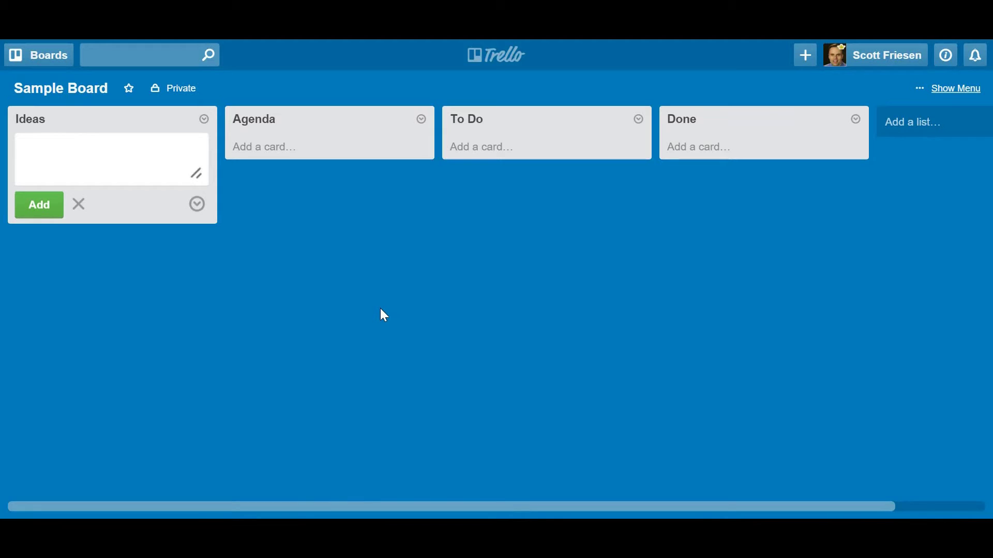
text(Review sales pipeline)
key(Return)
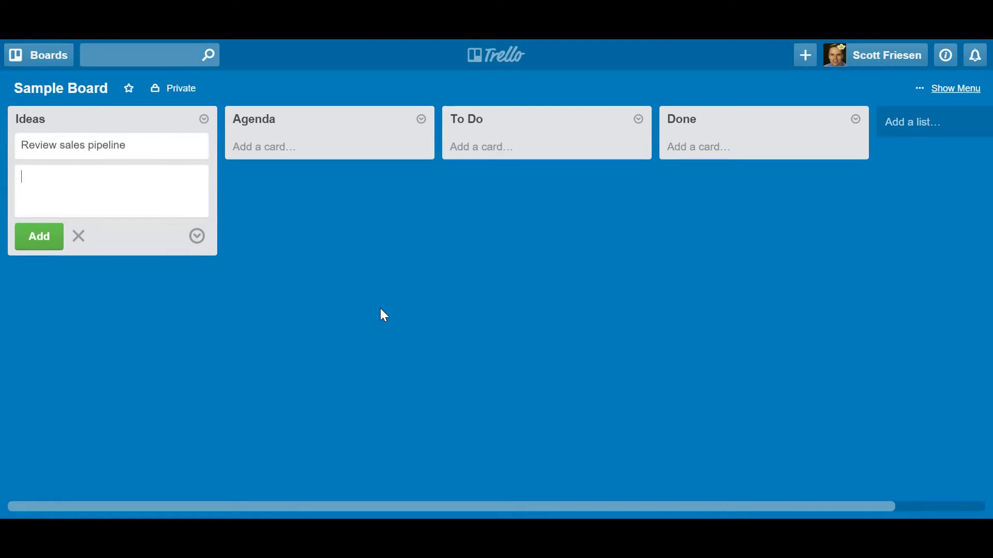
text(Change support s)
text(chedult)
key(BackSpace)
key(BackSpace)
key(BackSpace)
key(BackSpace)
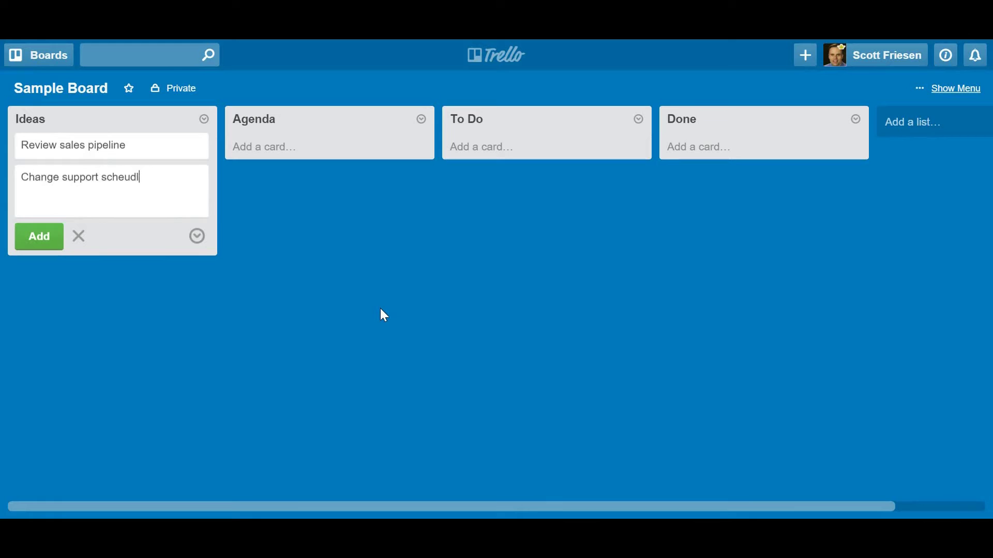
text(dule)
key(Return)
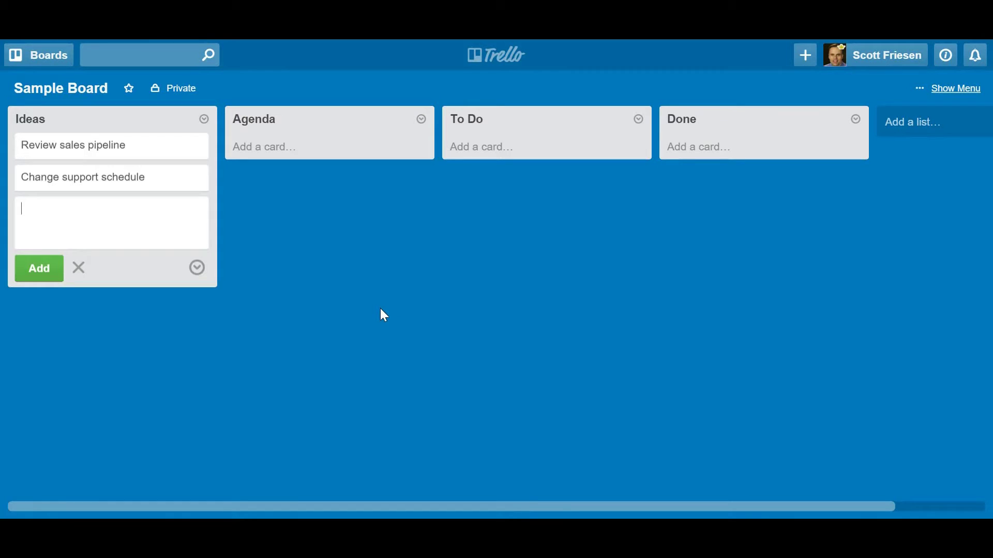
text(Revise our website feedb)
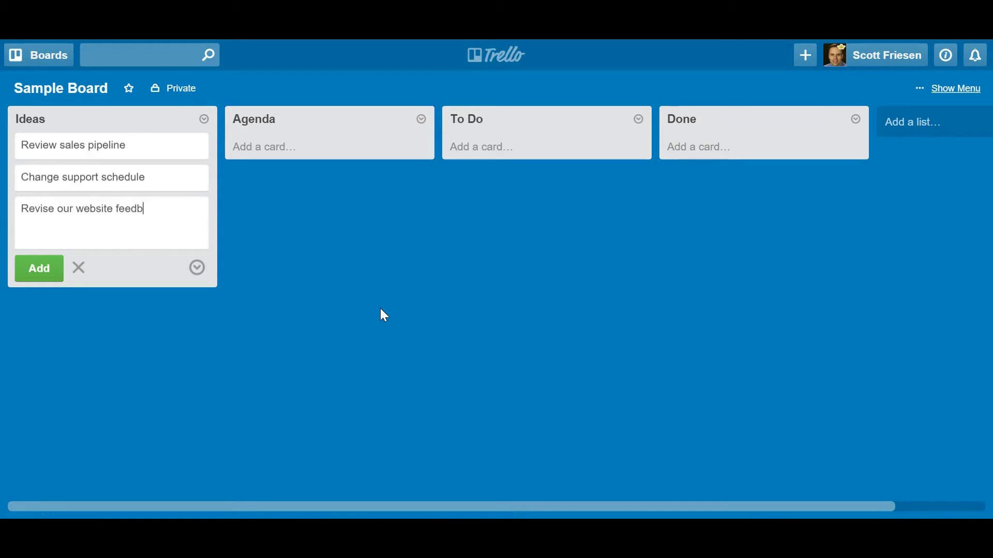
text(ack tool)
key(Return)
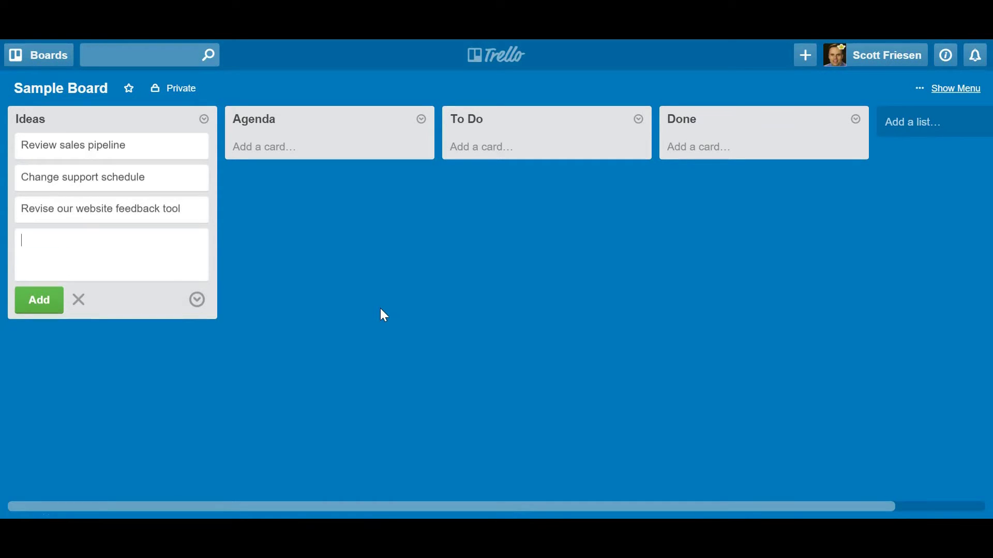
click(225, 371)
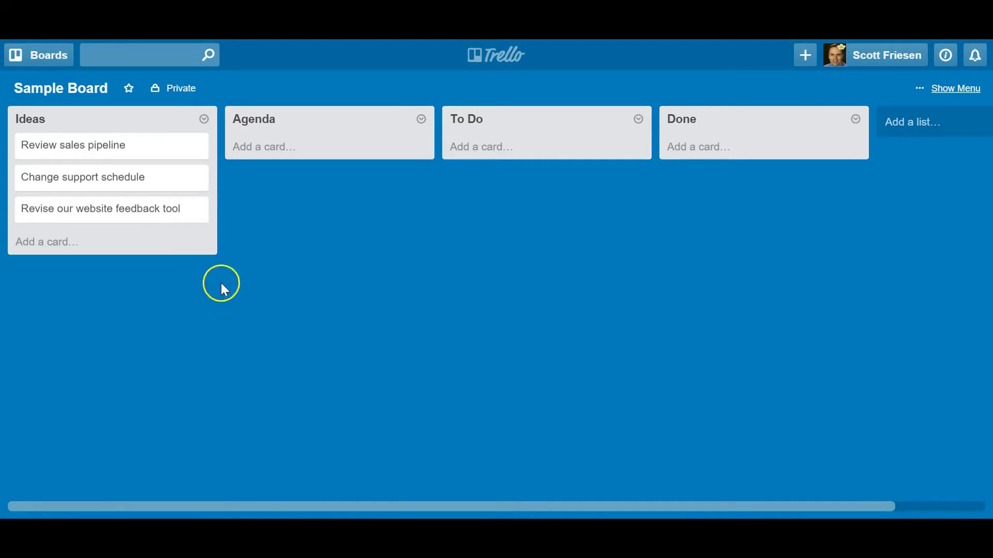
Add two more cards, each titled 'idea', to the Ideas list
click(49, 243)
text(id)
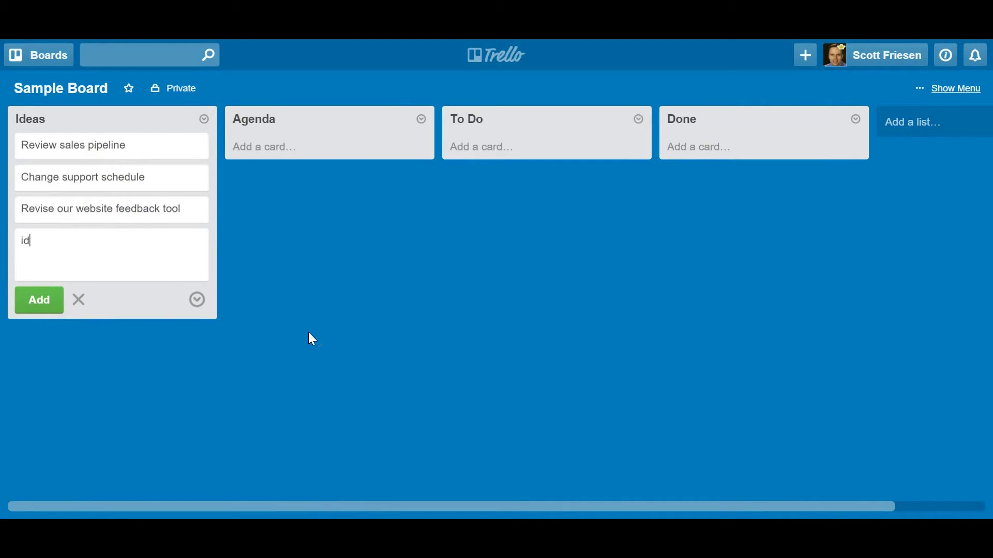
key(BackSpace)
text(dea)
key(Return)
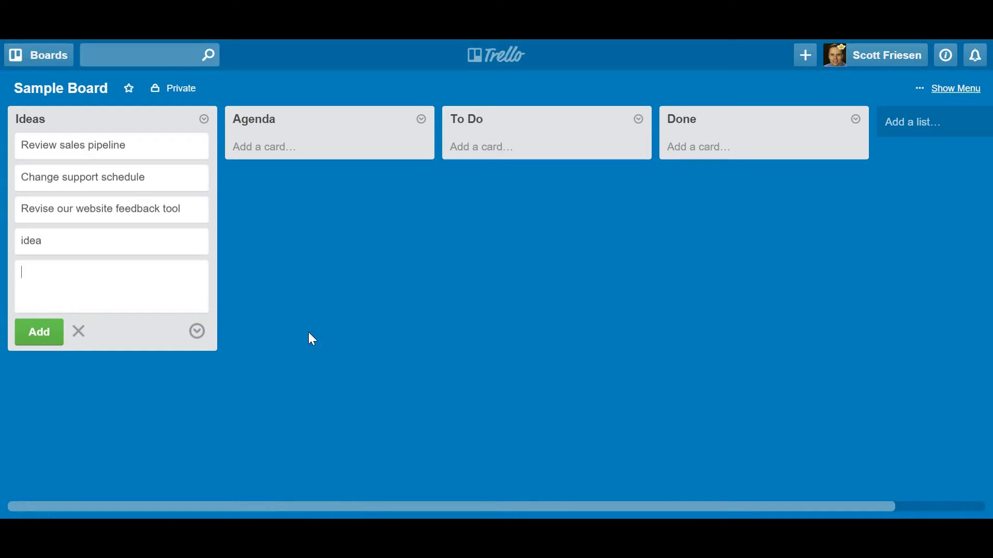
text(idea)
key(Return)
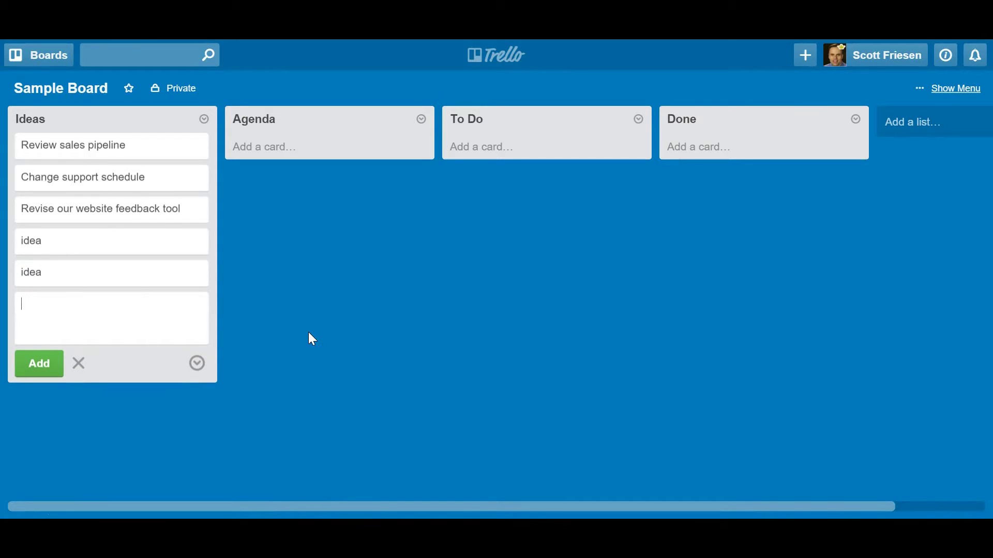
click(80, 417)
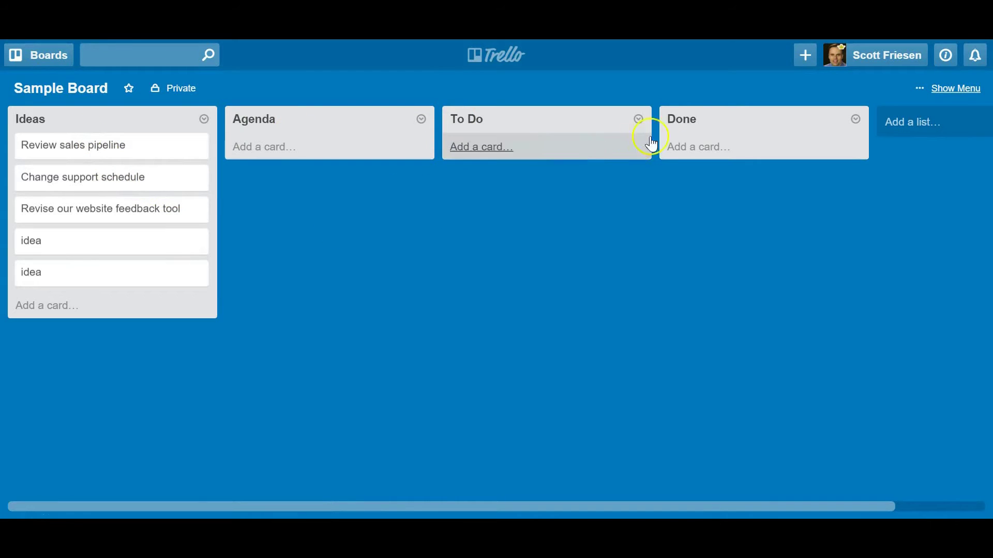
Move Review sales pipeline and Revise our website feedback tool into Agenda, briefly trying To Do
drag(95, 152, 309, 144)
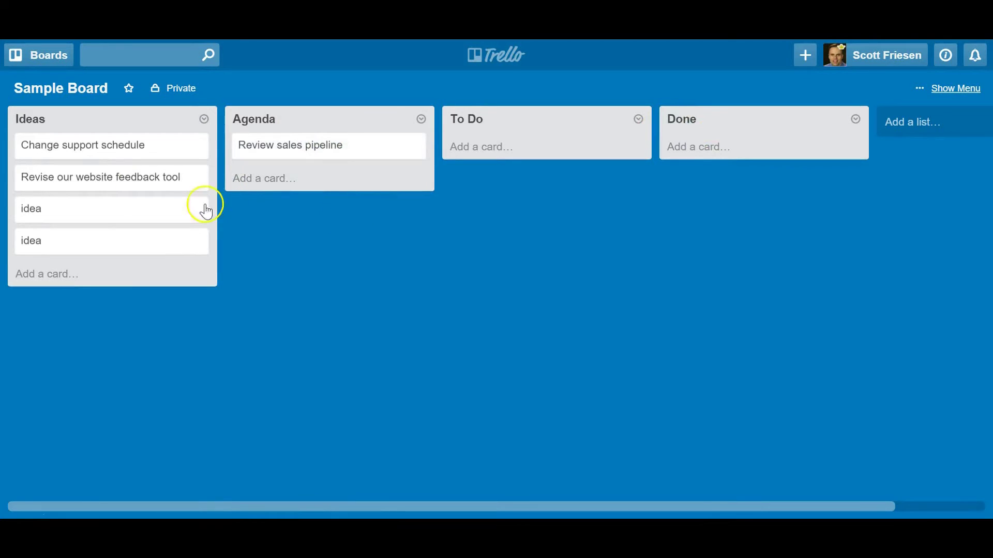
drag(93, 180, 317, 159)
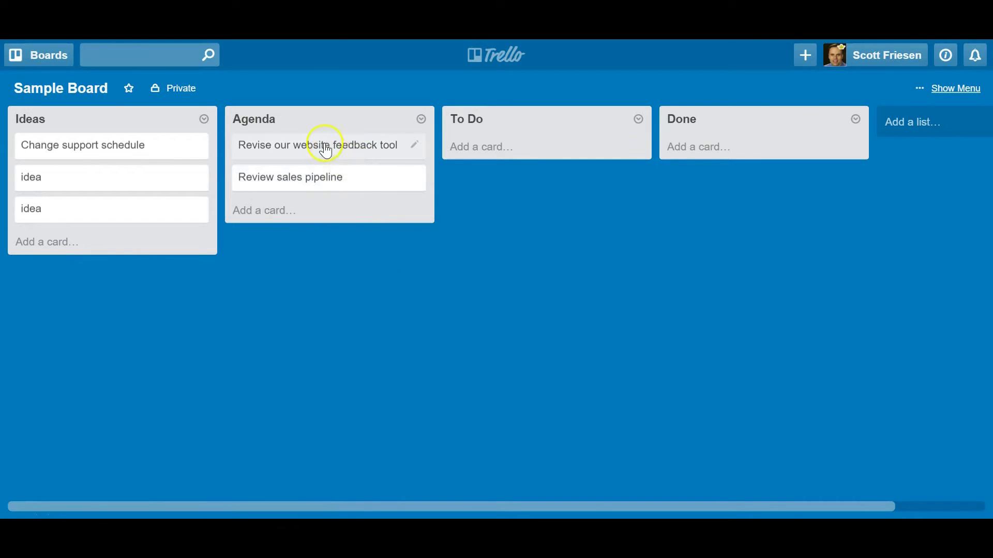
drag(324, 150, 554, 192)
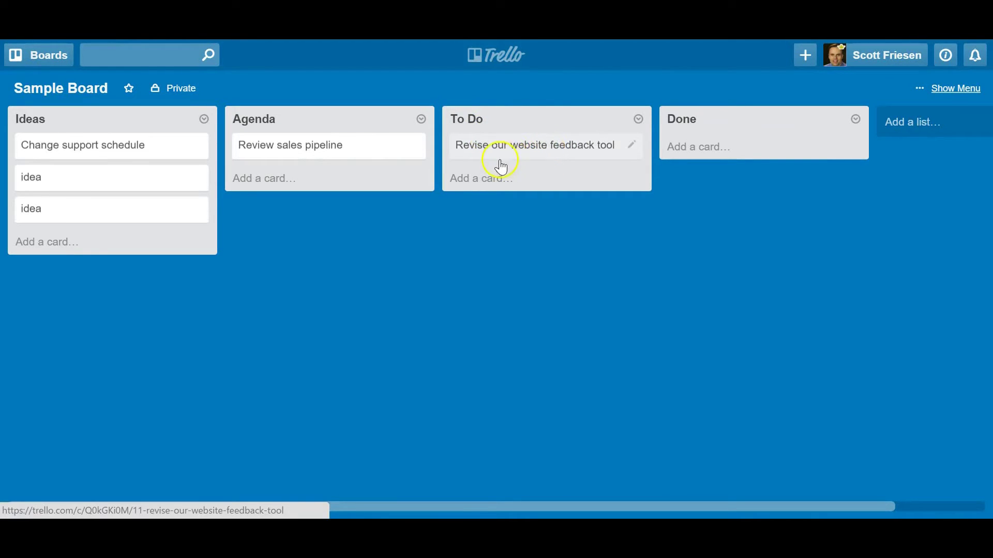
drag(521, 147, 300, 156)
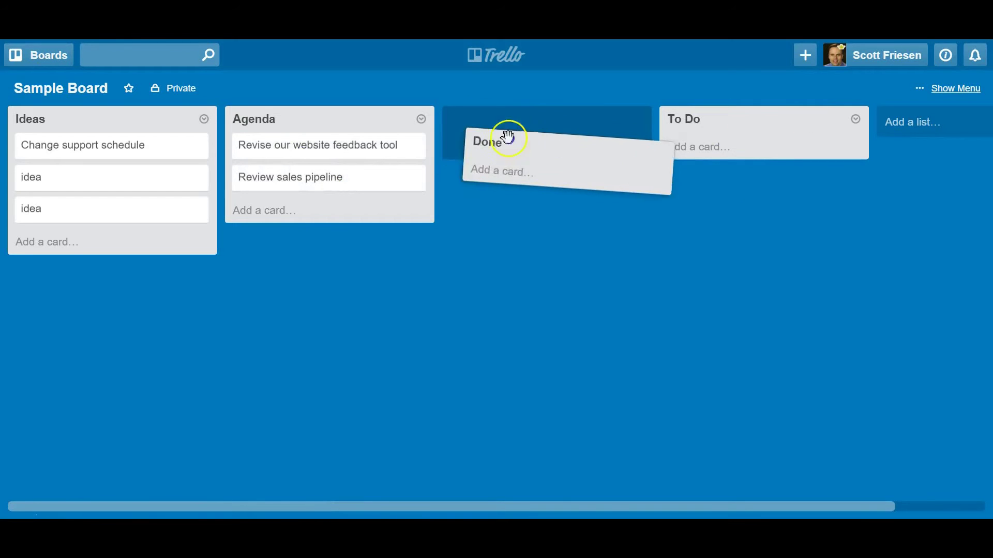
Swap Done and To Do back, returning both cards to Ideas with Review sales pipeline third
drag(508, 136, 497, 115)
drag(745, 115, 538, 110)
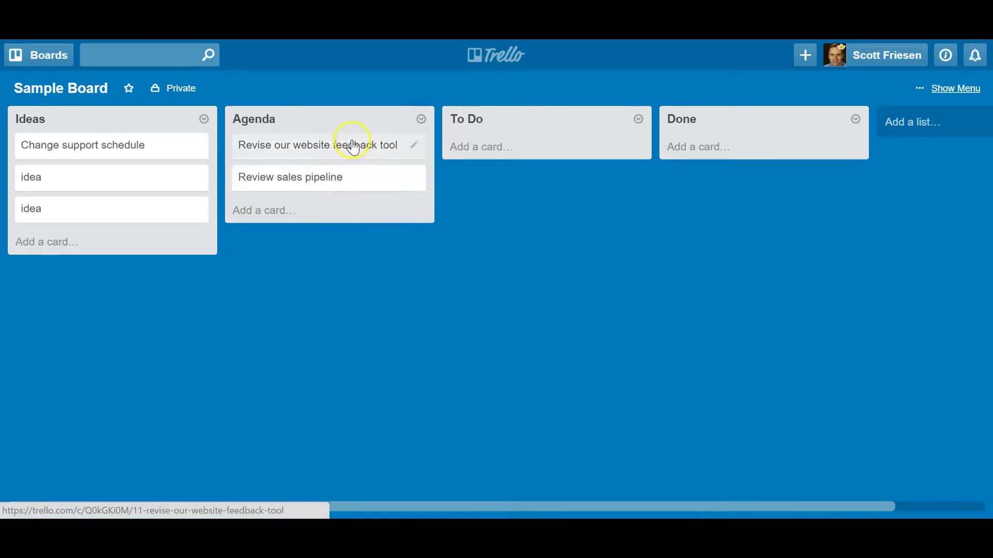
drag(349, 171, 126, 181)
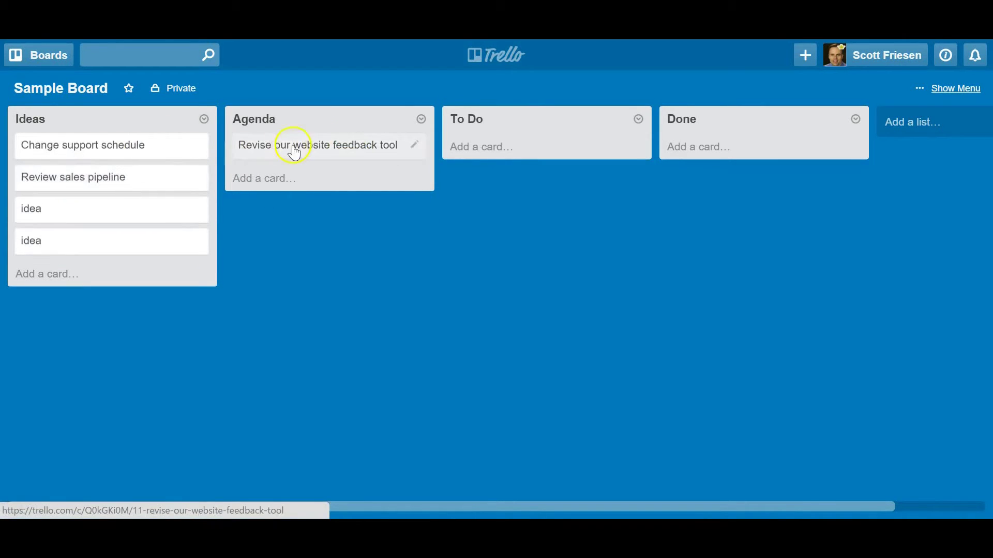
drag(293, 151, 77, 172)
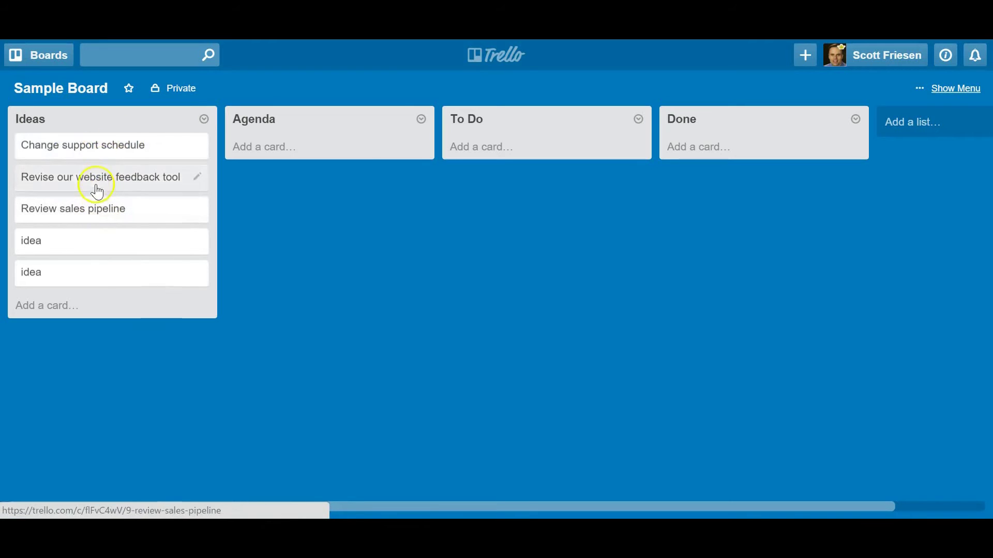
Open the Change support schedule card and bring up its label choices, leaving the description empty
click(93, 151)
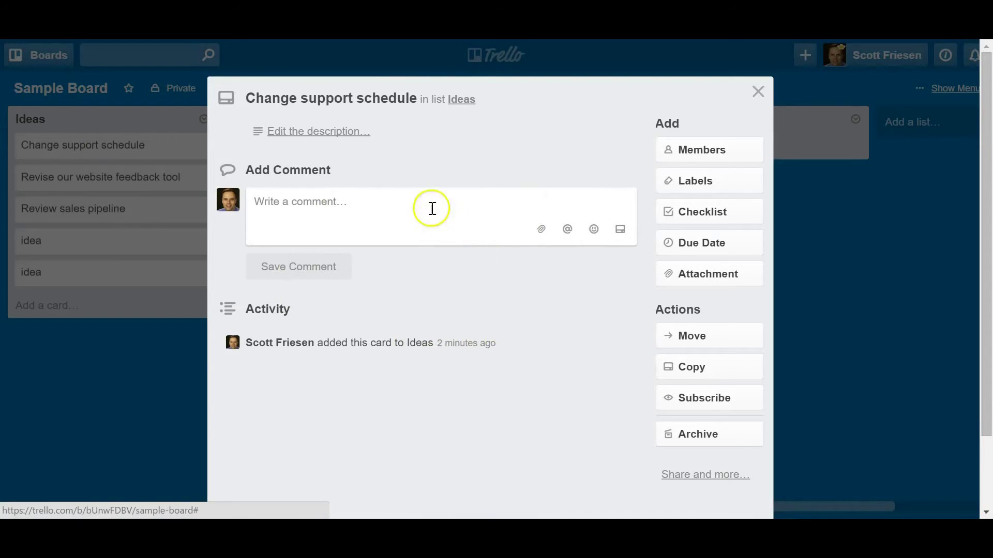
click(312, 132)
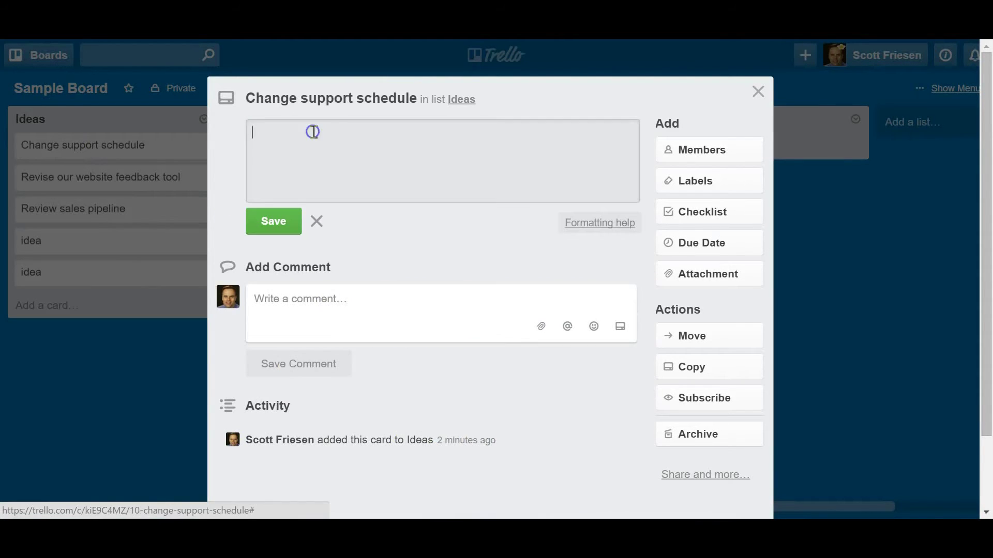
click(317, 220)
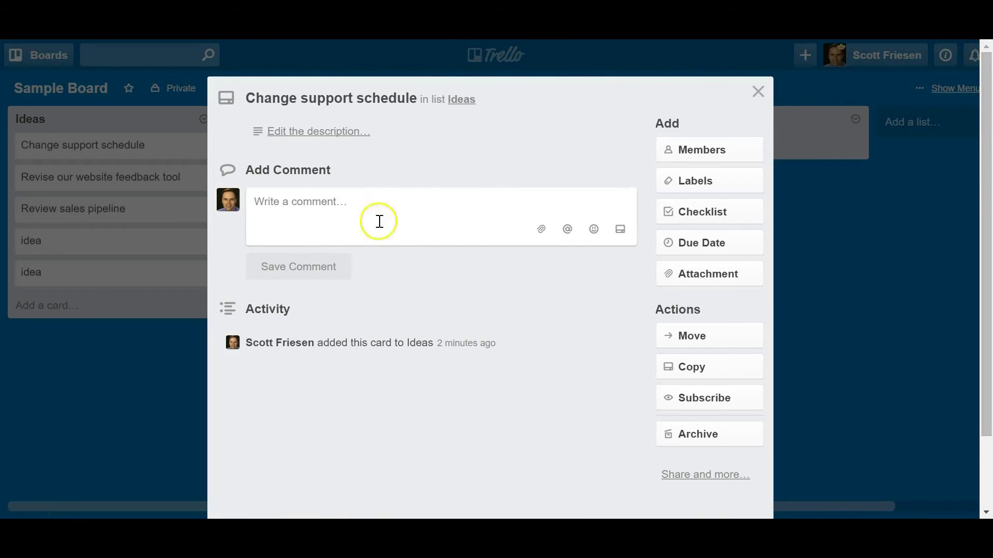
click(683, 181)
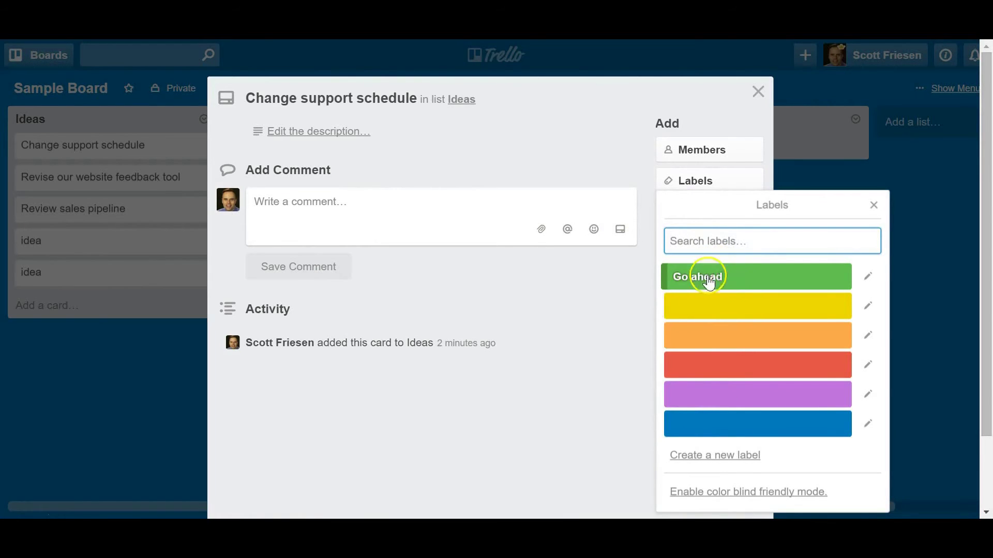
Give Change support schedule the green Go ahead label and a Jan 29 due date
click(726, 283)
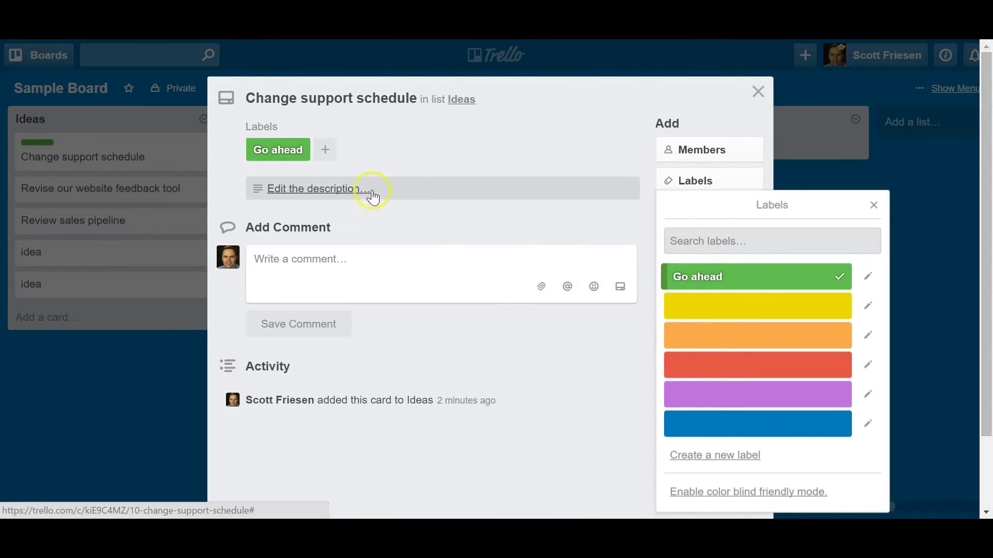
click(874, 206)
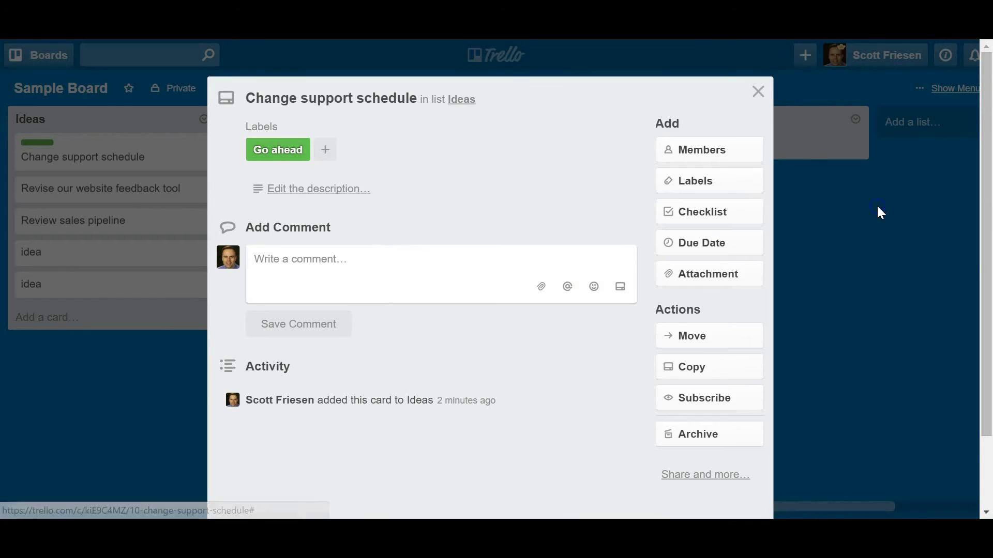
click(699, 244)
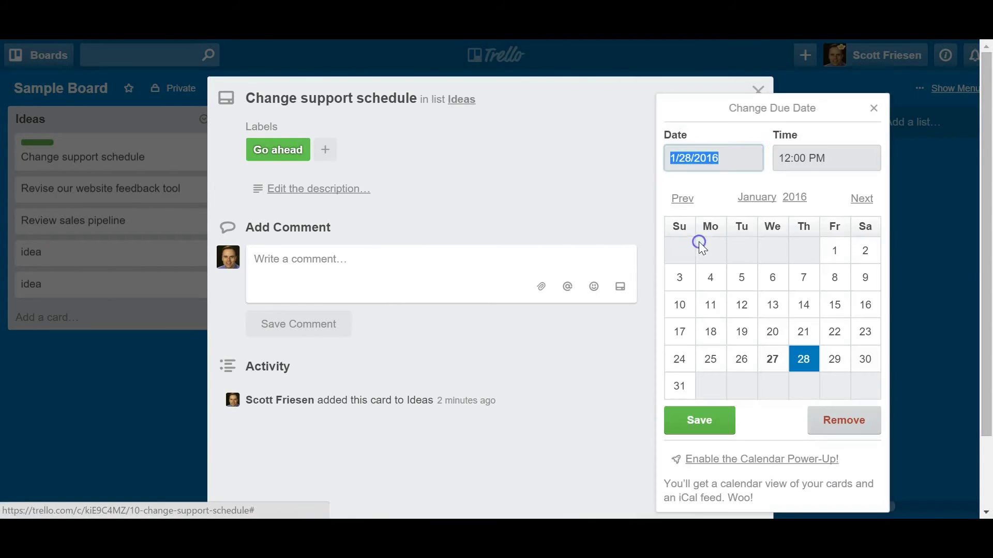
click(839, 362)
click(708, 421)
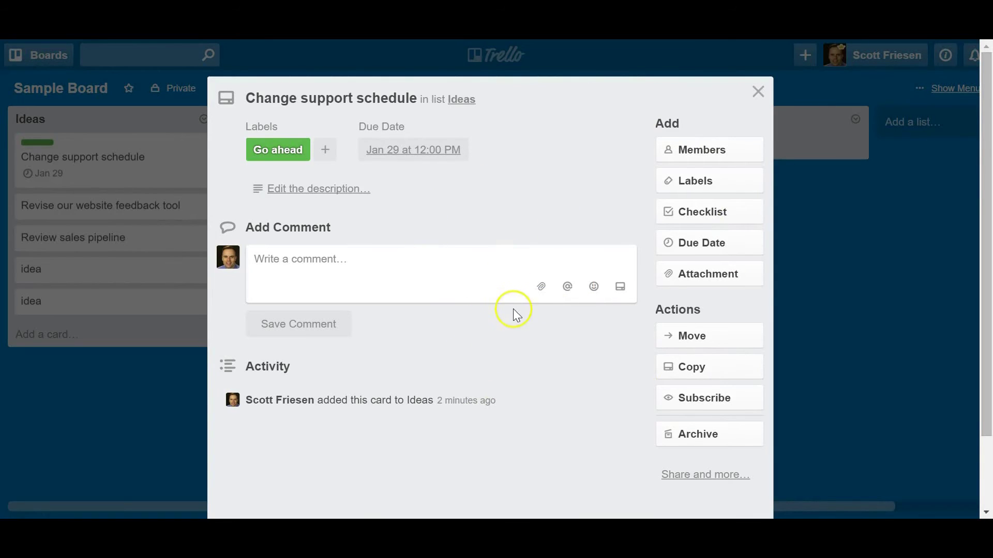
click(758, 91)
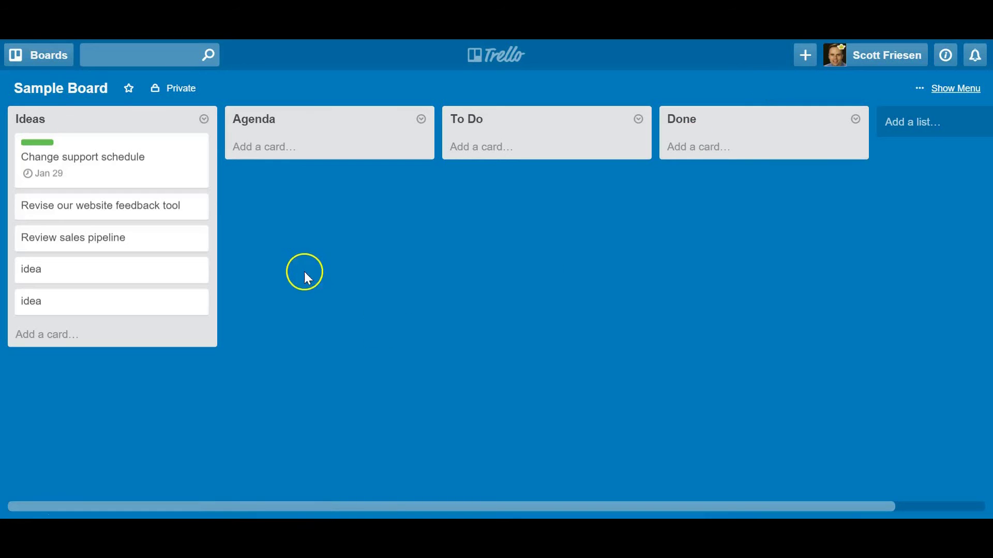
Drag the Change support schedule card from Ideas into the Agenda list
click(122, 173)
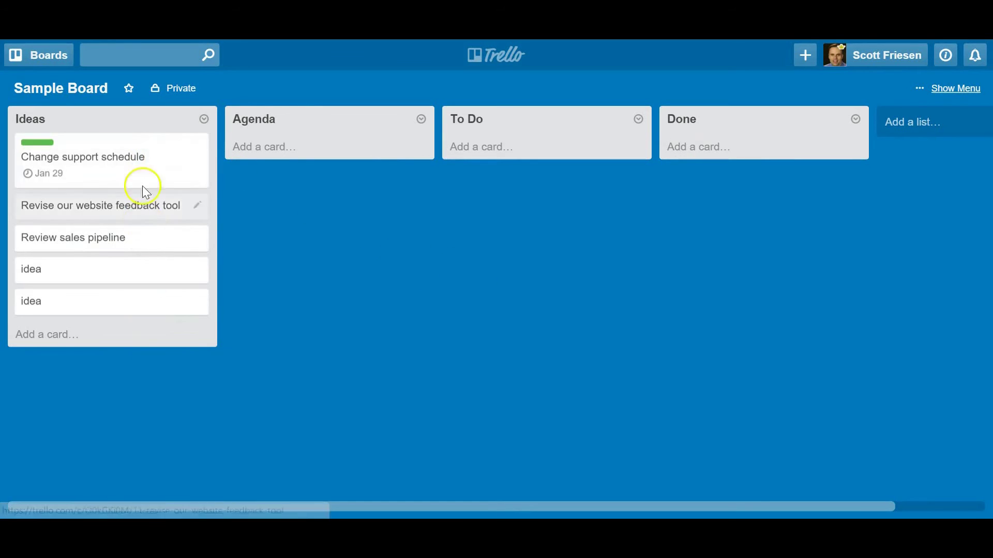
drag(138, 164, 348, 189)
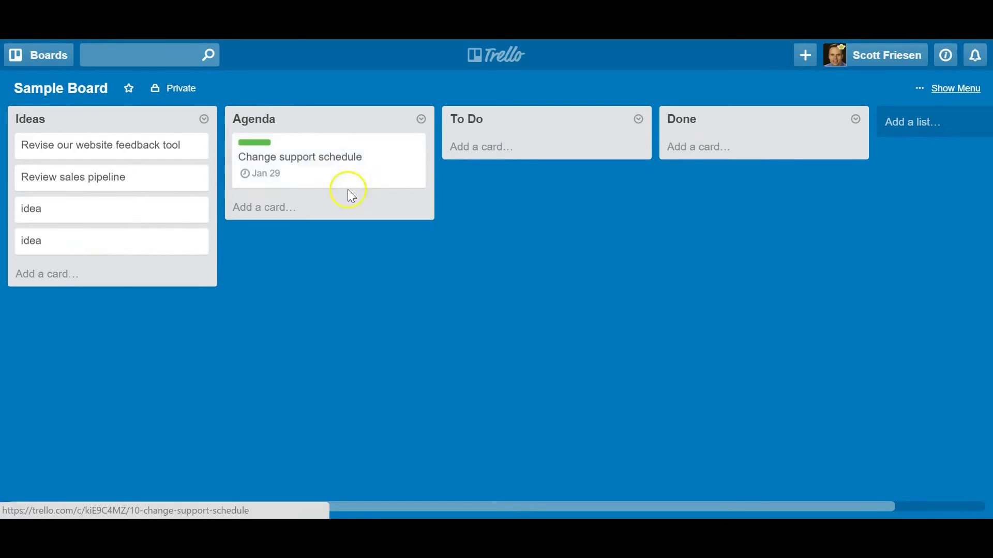
Open the Change support schedule card and copy the red seats photo from Google Images
click(302, 163)
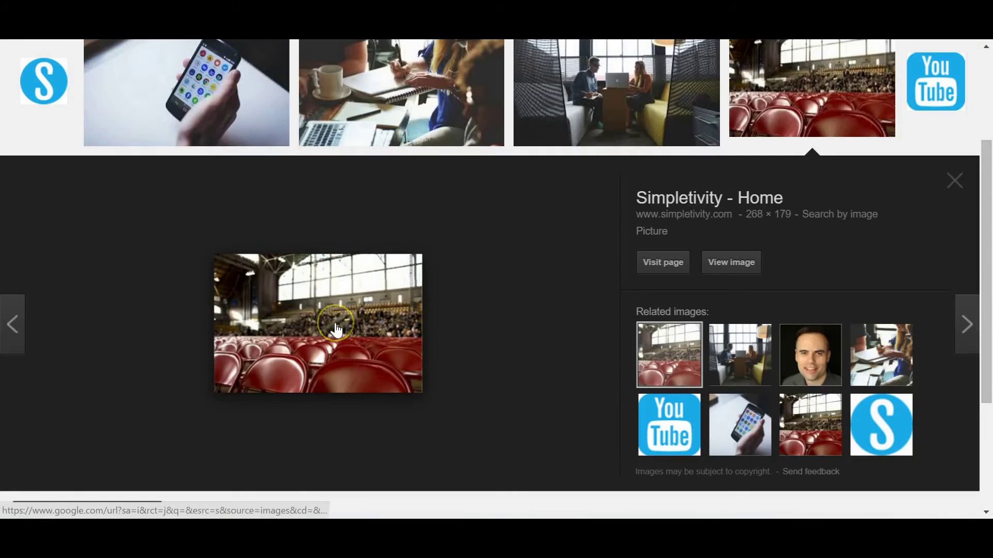
right_click(336, 329)
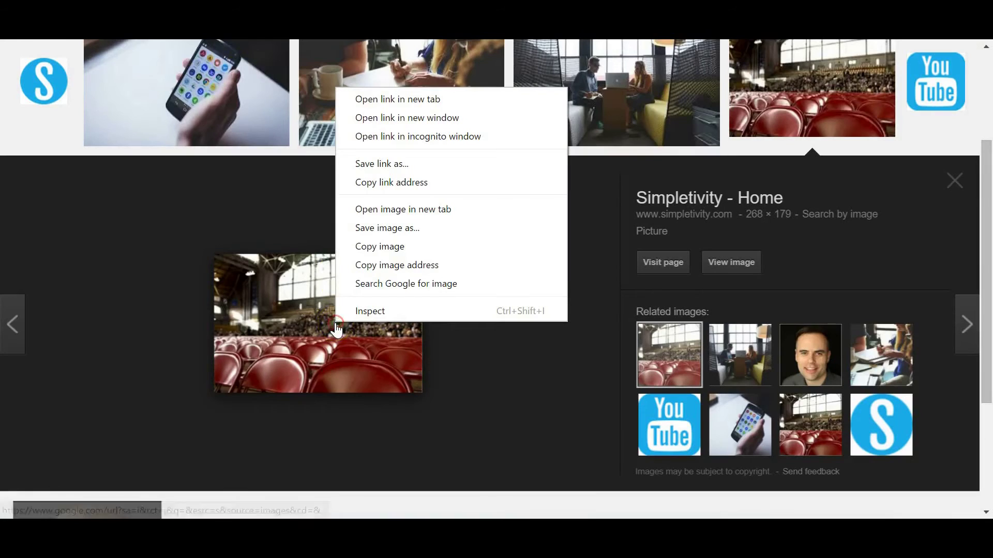
click(392, 248)
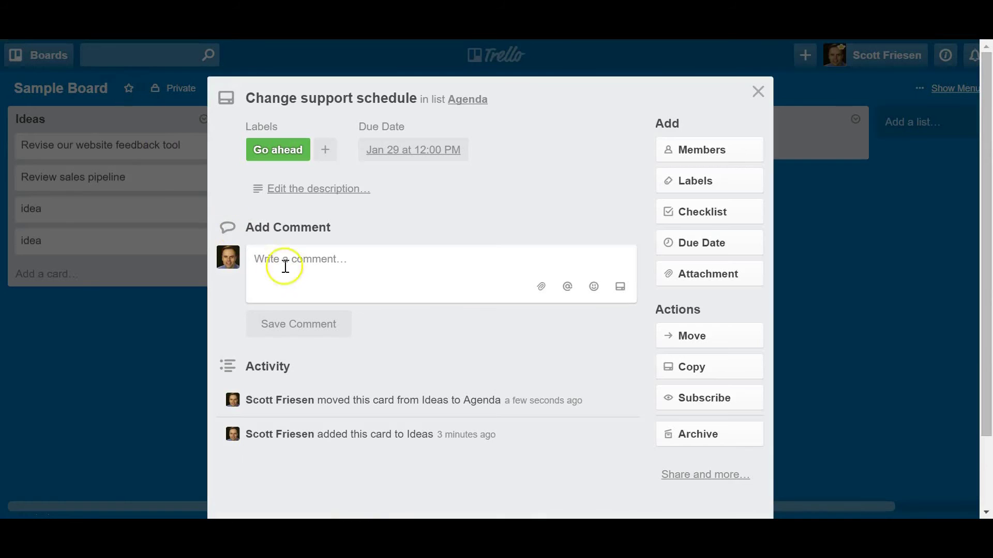
Paste the red seats image onto the card as an attachment, then remove it as cover
click(288, 267)
key(ctrl+v)
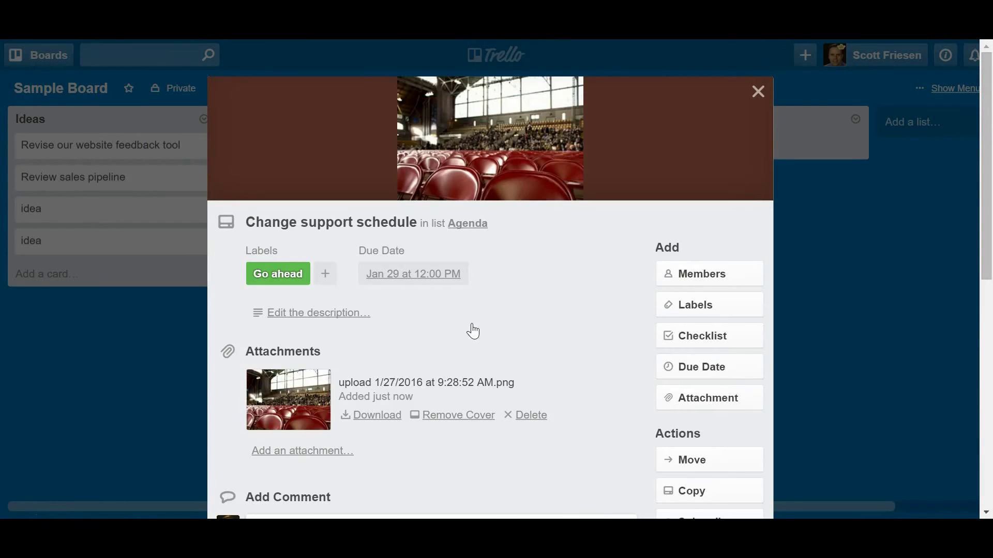
click(759, 92)
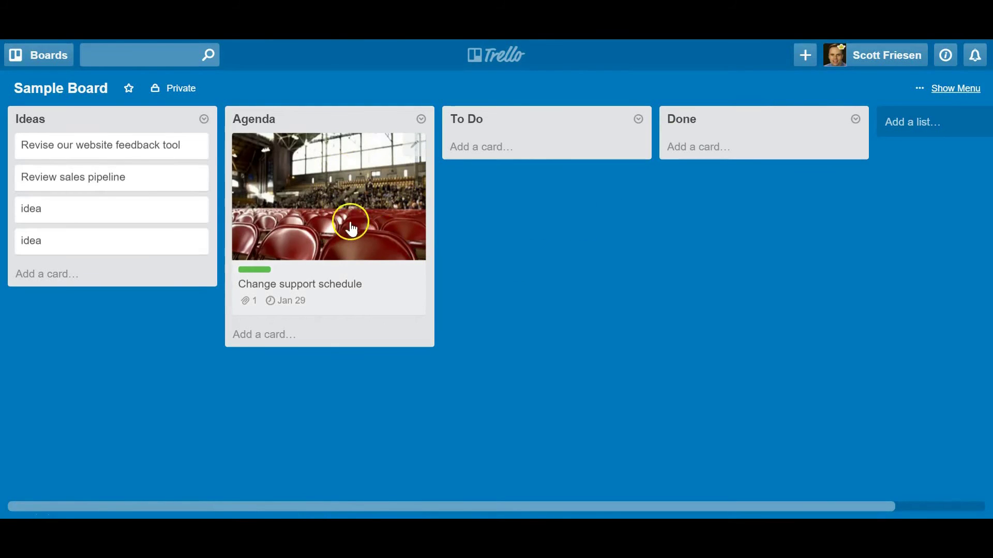
mouse_move(317, 203)
mouse_down()
mouse_move(146, 195)
mouse_move(91, 257)
mouse_move(99, 266)
mouse_move(288, 235)
mouse_move(331, 202)
mouse_up()
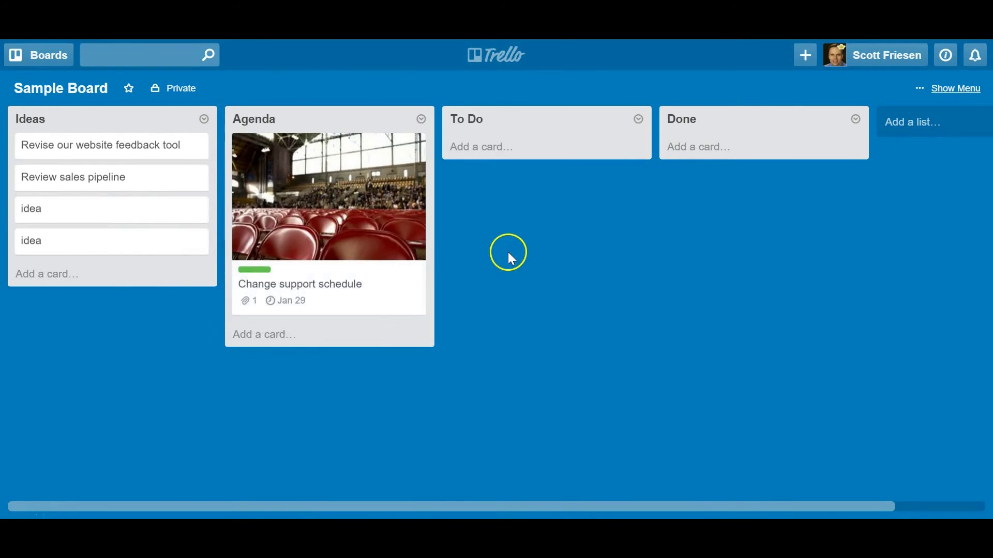
click(356, 227)
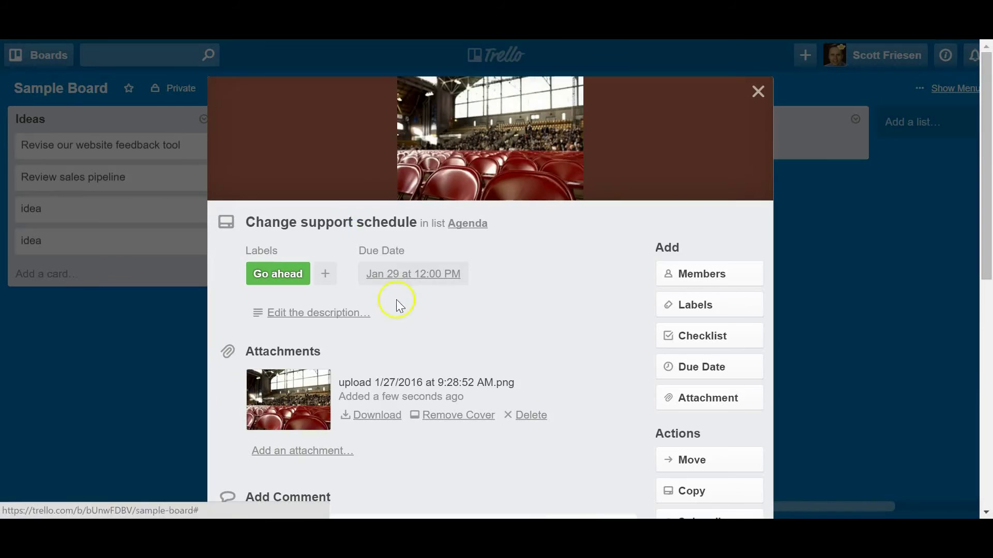
click(450, 415)
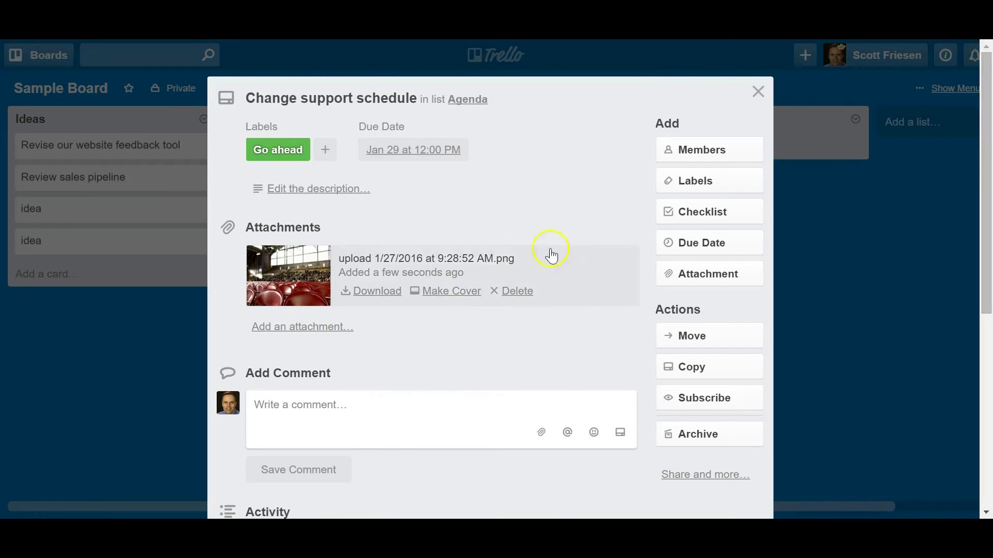
Close the Change support schedule card to see it in Agenda with attachment and Jan 29
click(759, 90)
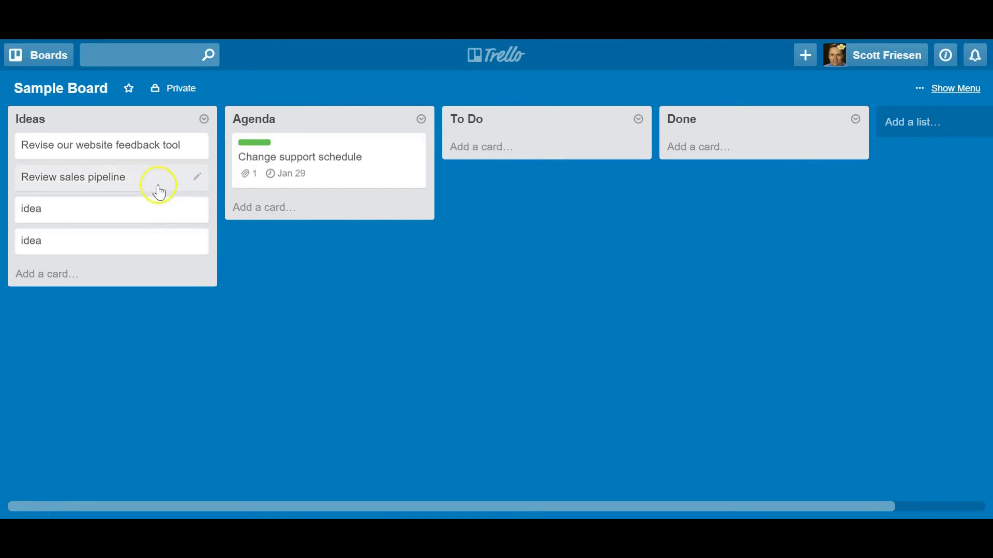
Move Revise our website feedback tool into To Do, then put Change support schedule above it
drag(89, 150, 520, 150)
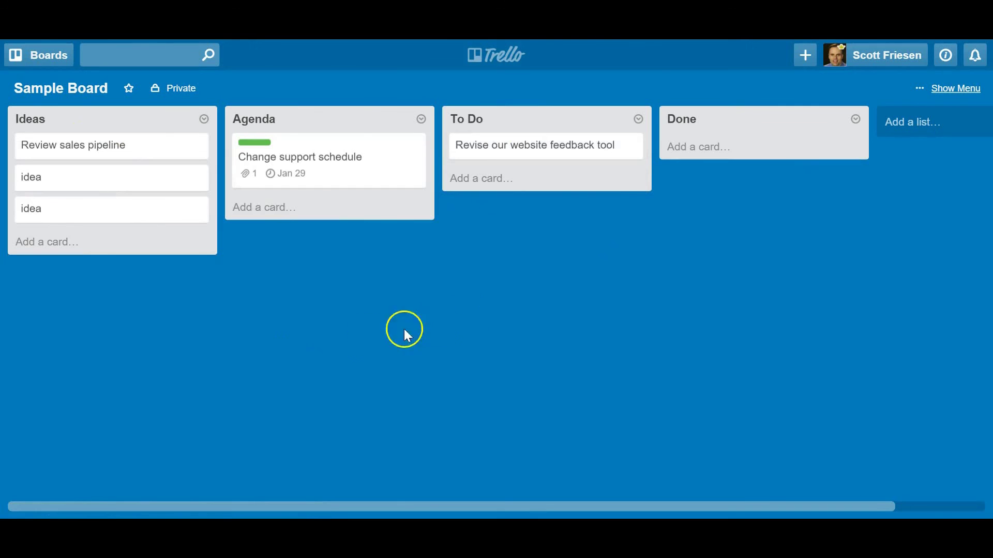
drag(300, 147, 521, 199)
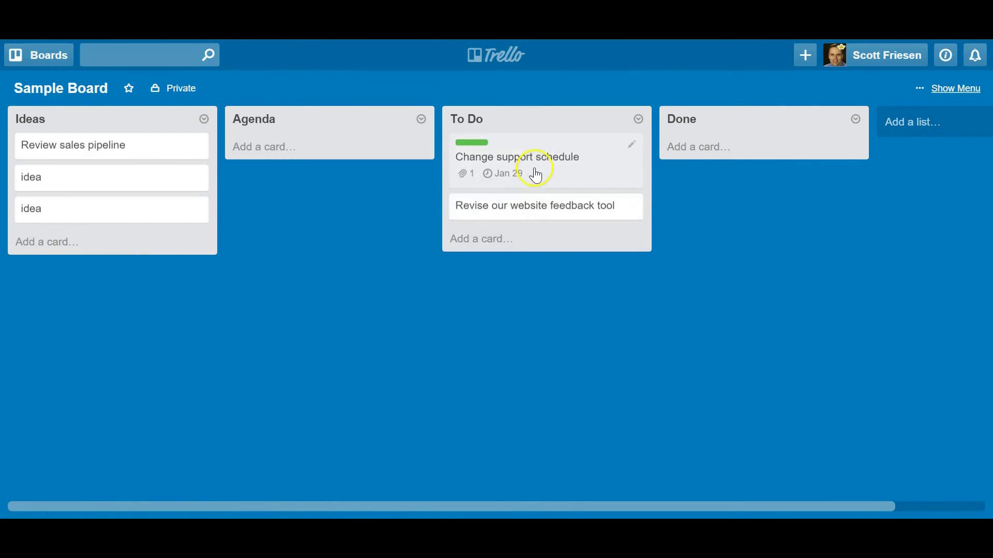